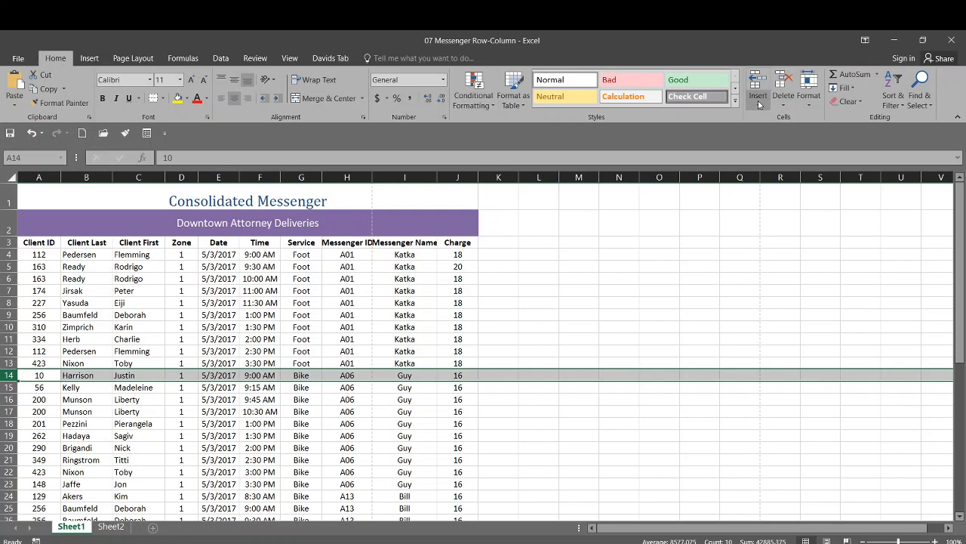
Insert a blank sheet row above row 14, between the A01 and A06 messenger deliveries.
{"action": "left_click", "coordinate": [758, 102]}
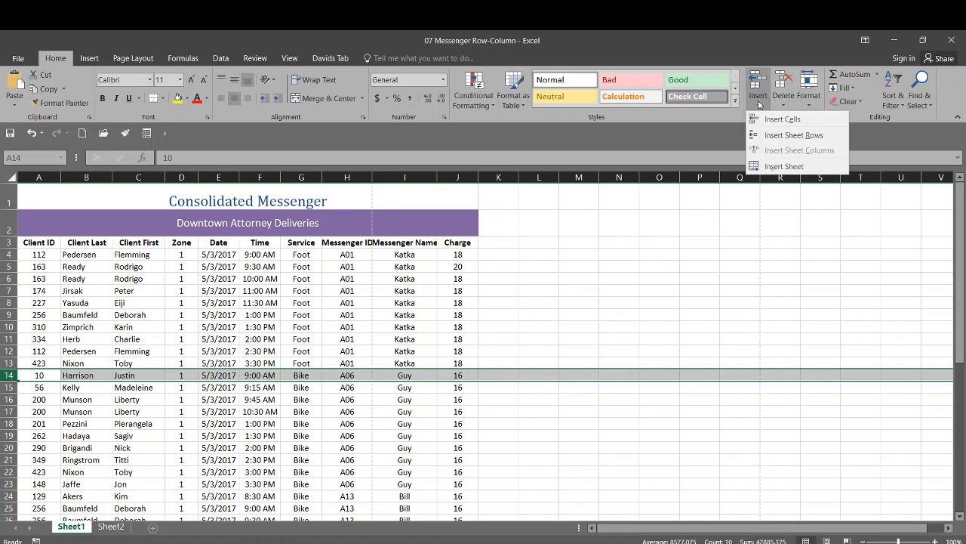
{"action": "left_click", "coordinate": [793, 135]}
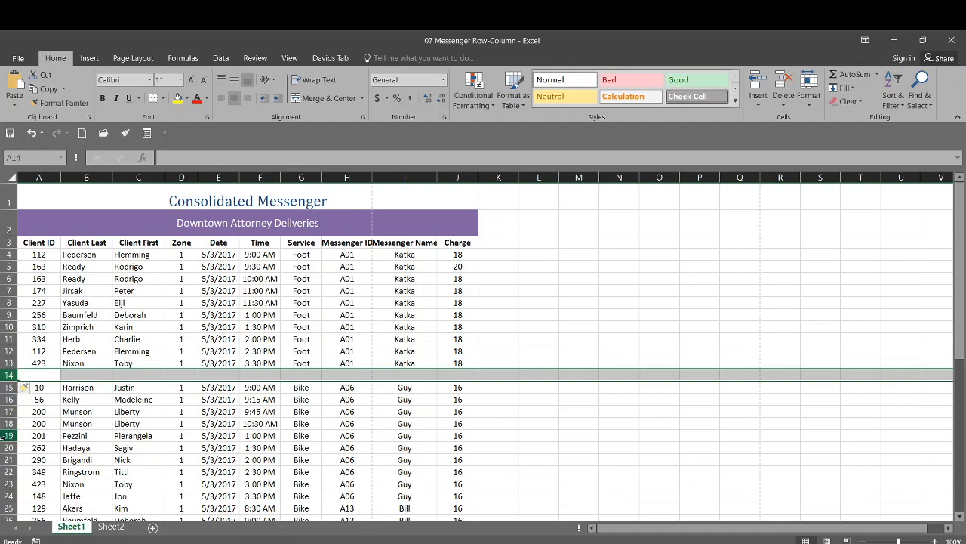
Insert blank rows above rows 25, 34 and 43 together, separating the A06, A13, A15 and A20 messenger groups.
{"action": "left_click", "coordinate": [8, 508]}
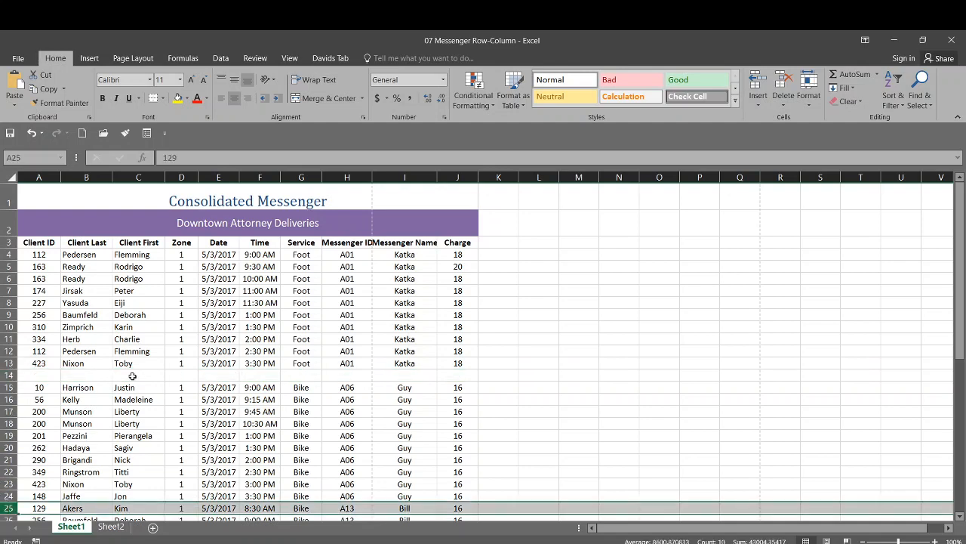
{"action": "scroll", "coordinate": [129, 373], "scroll_direction": "down", "scroll_amount": 5}
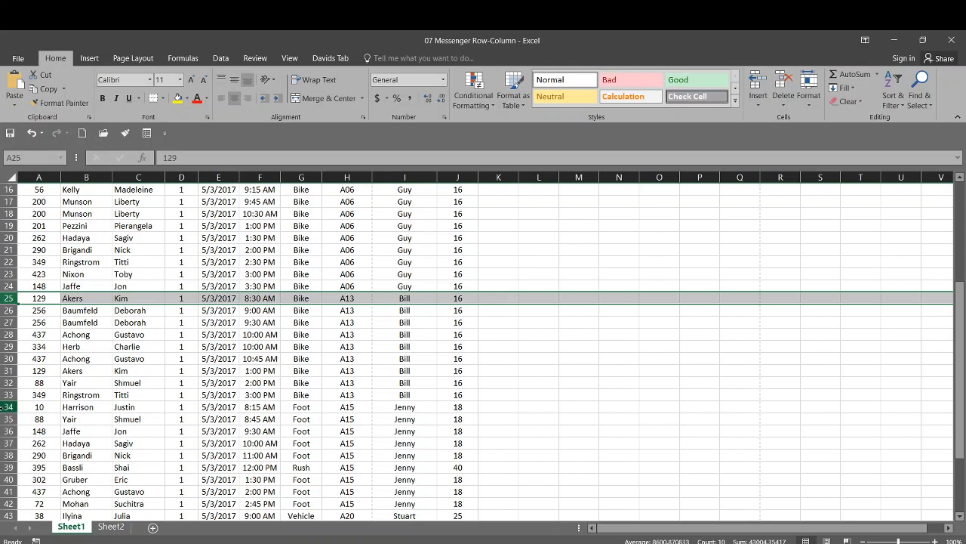
{"action": "left_click", "coordinate": [7, 407], "text": "ctrl"}
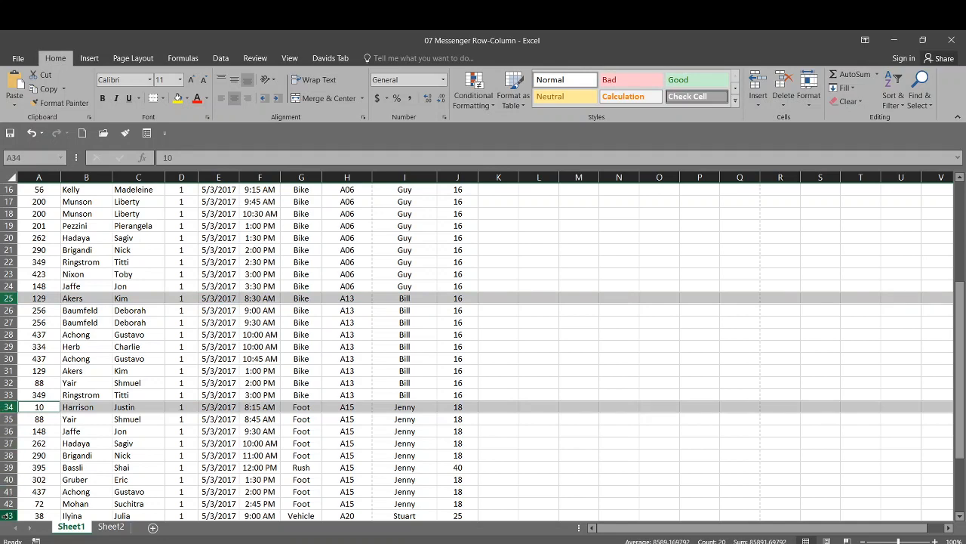
{"action": "left_click", "coordinate": [8, 515], "text": "ctrl"}
{"action": "scroll", "coordinate": [129, 346], "scroll_direction": "down", "scroll_amount": 1}
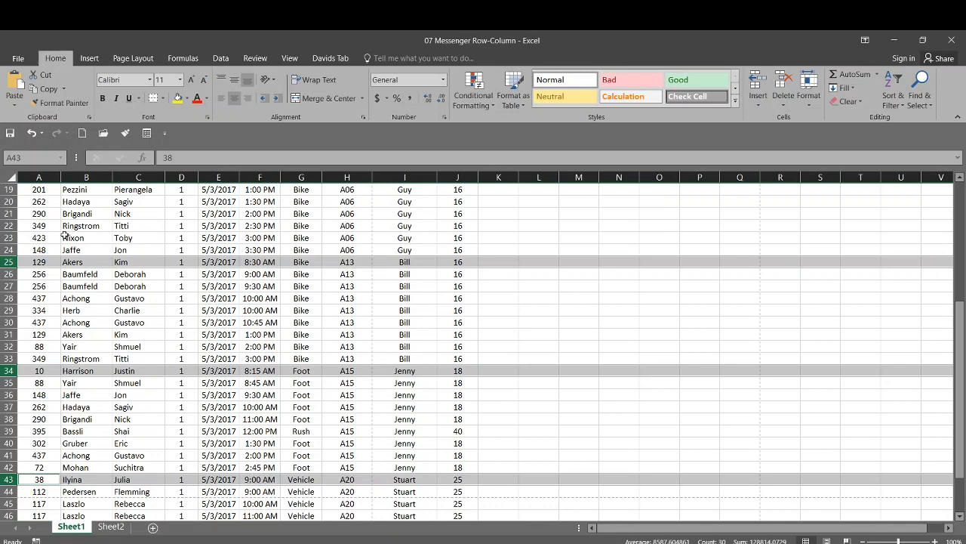
{"action": "scroll", "coordinate": [79, 235], "scroll_direction": "down", "scroll_amount": 2}
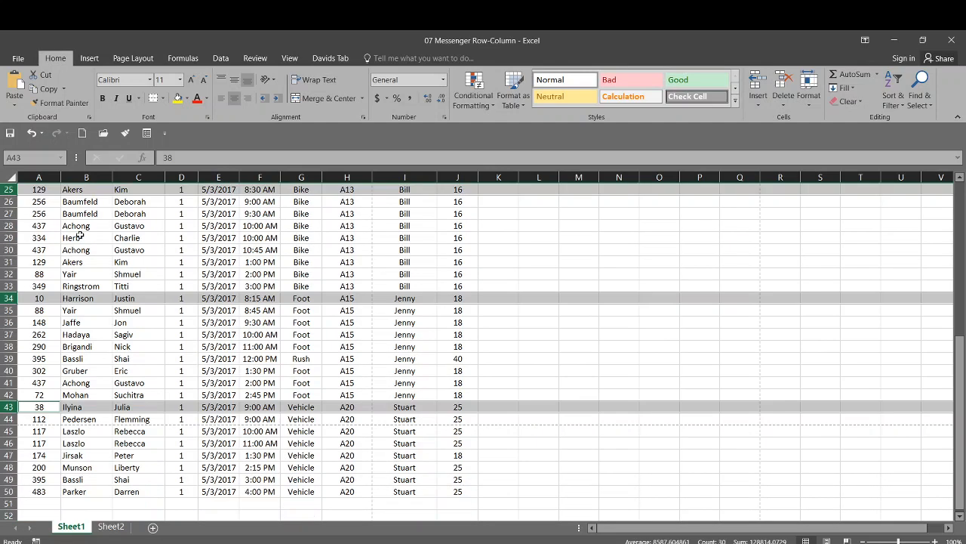
{"action": "scroll", "coordinate": [80, 235], "scroll_direction": "up", "scroll_amount": 1}
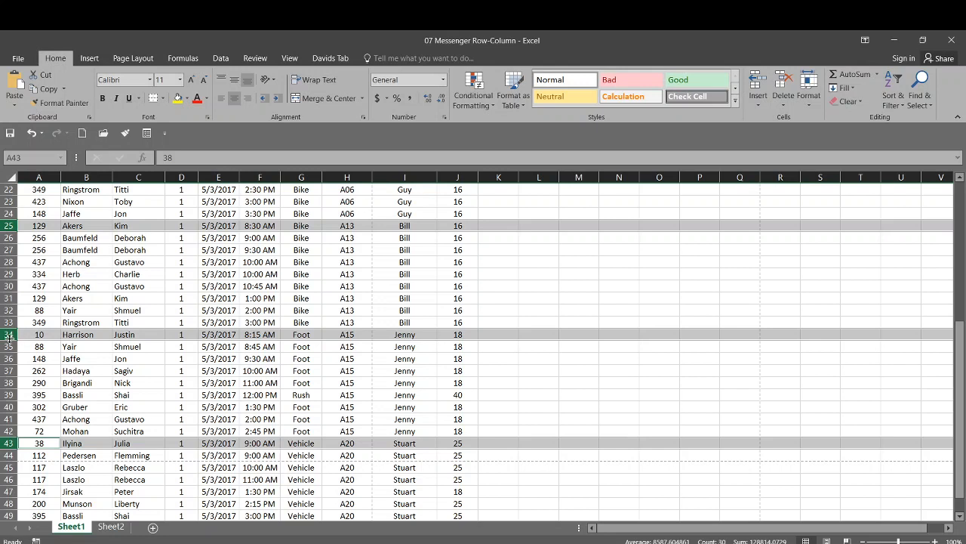
{"action": "right_click", "coordinate": [9, 334]}
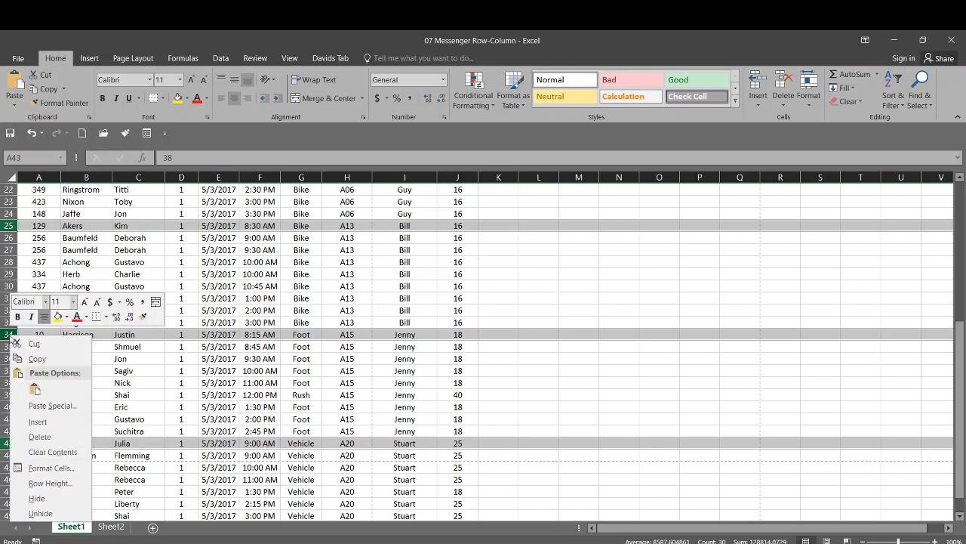
{"action": "left_click", "coordinate": [47, 428]}
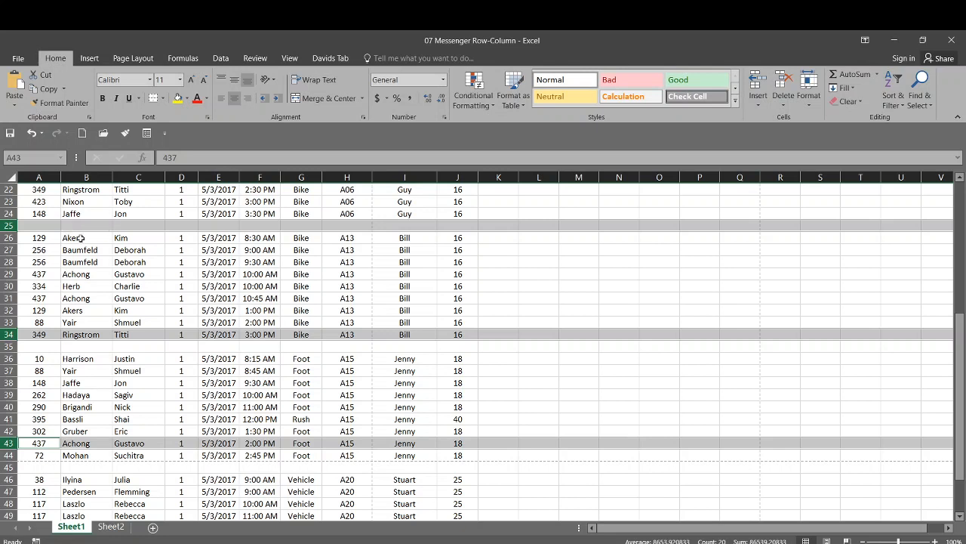
{"action": "left_click", "coordinate": [7, 346]}
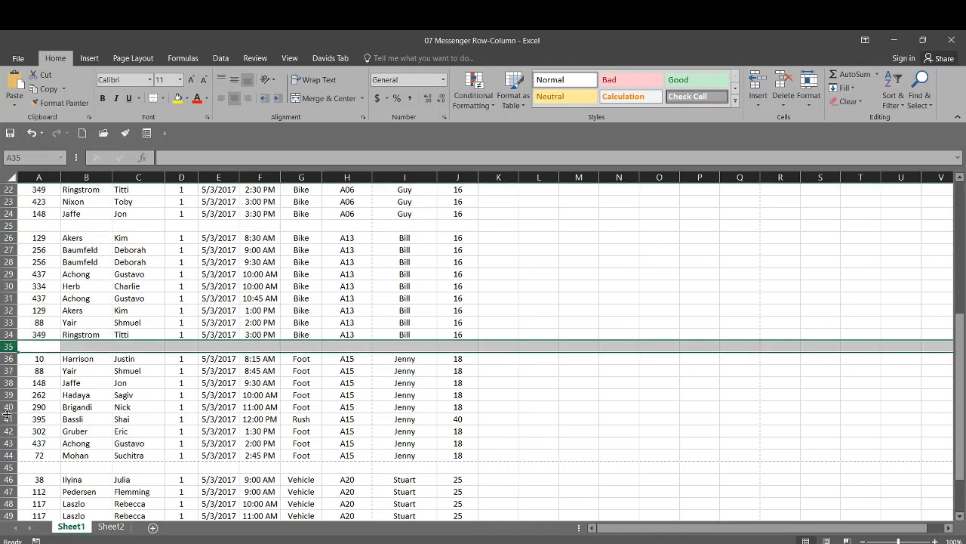
{"action": "left_click", "coordinate": [8, 467]}
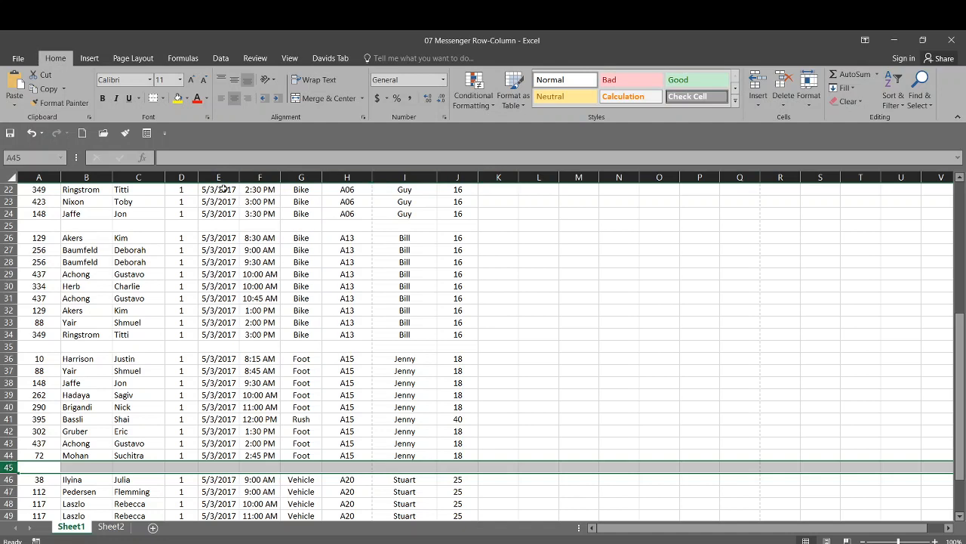
Delete the Zone column, column D, from the sheet.
{"action": "left_click", "coordinate": [179, 177]}
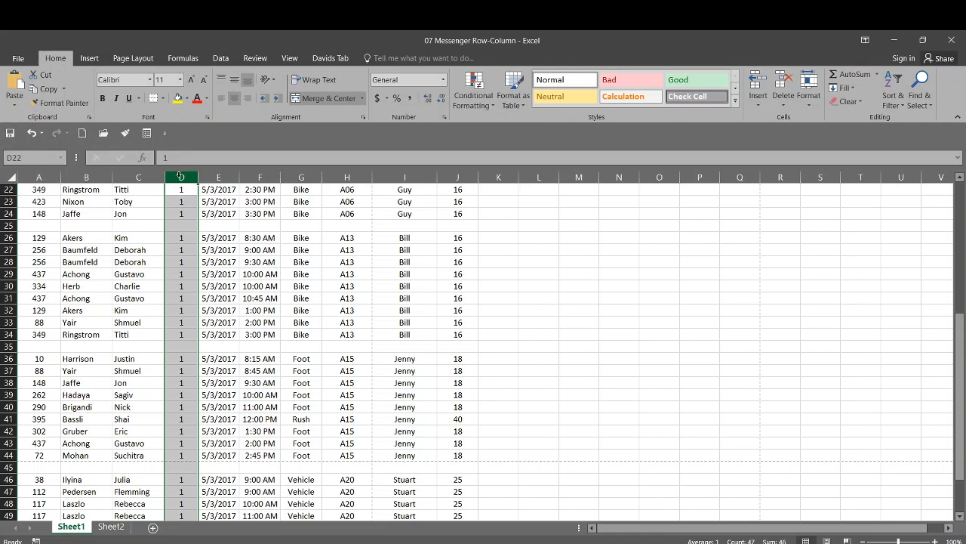
{"action": "left_click", "coordinate": [783, 103]}
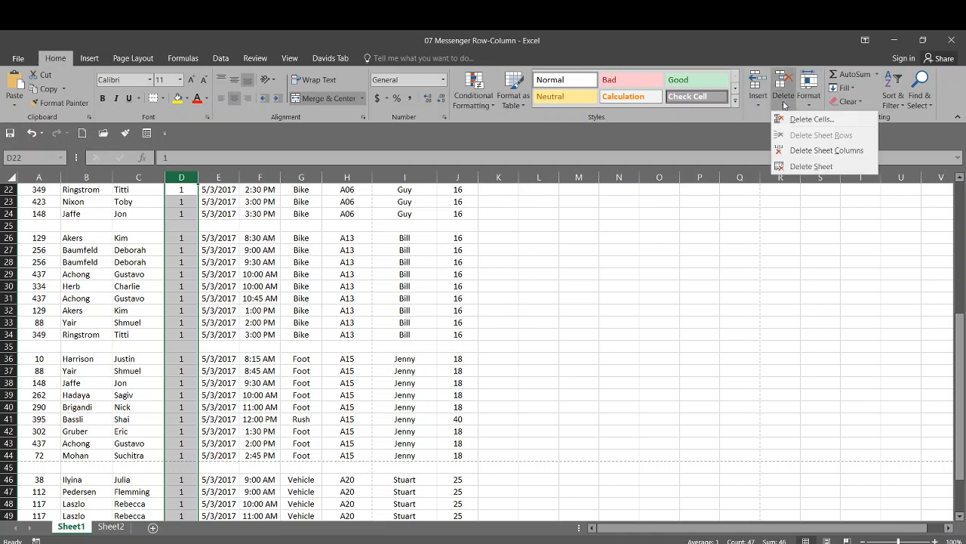
{"action": "left_click", "coordinate": [794, 155]}
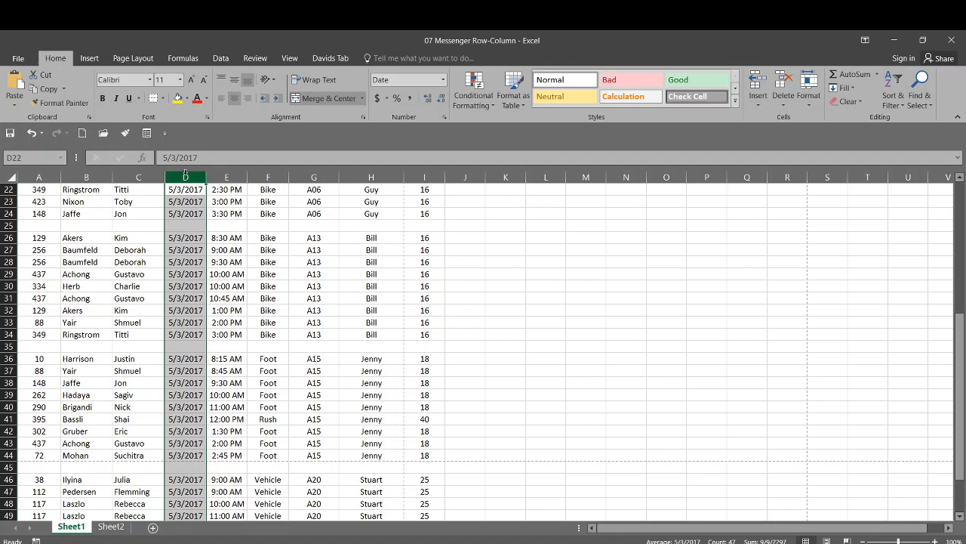
Try inserting a blank column before the Date column, and undo the insertion.
{"action": "left_click", "coordinate": [268, 176]}
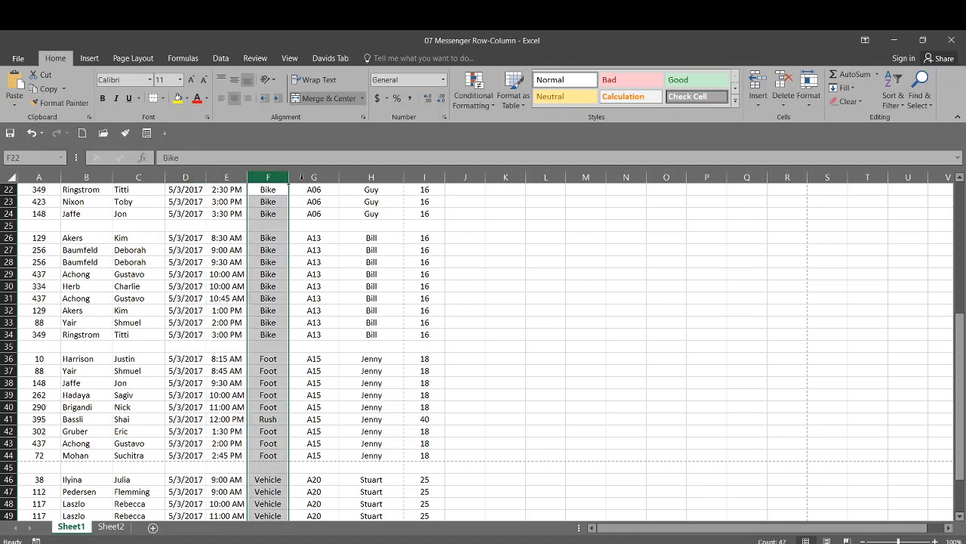
{"action": "left_click", "coordinate": [314, 176]}
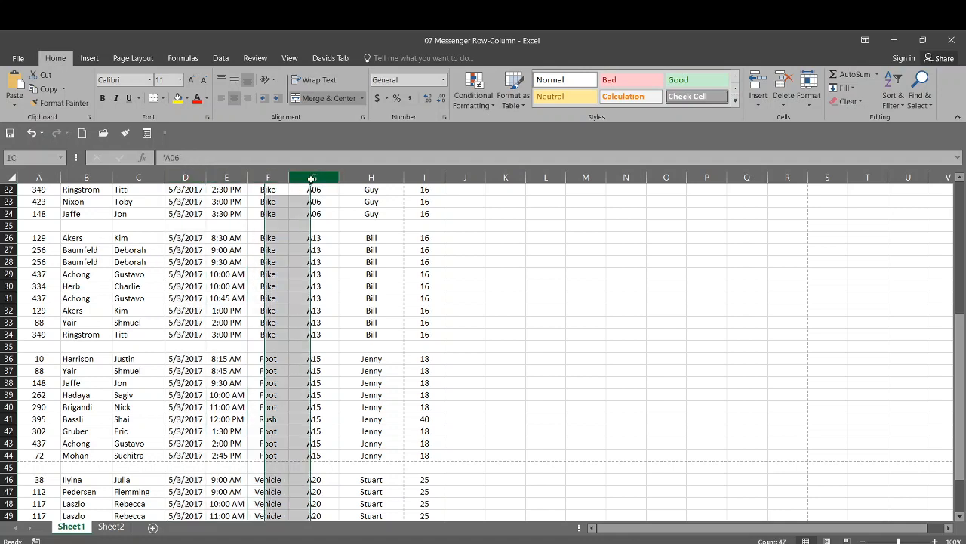
{"action": "left_click", "coordinate": [183, 176]}
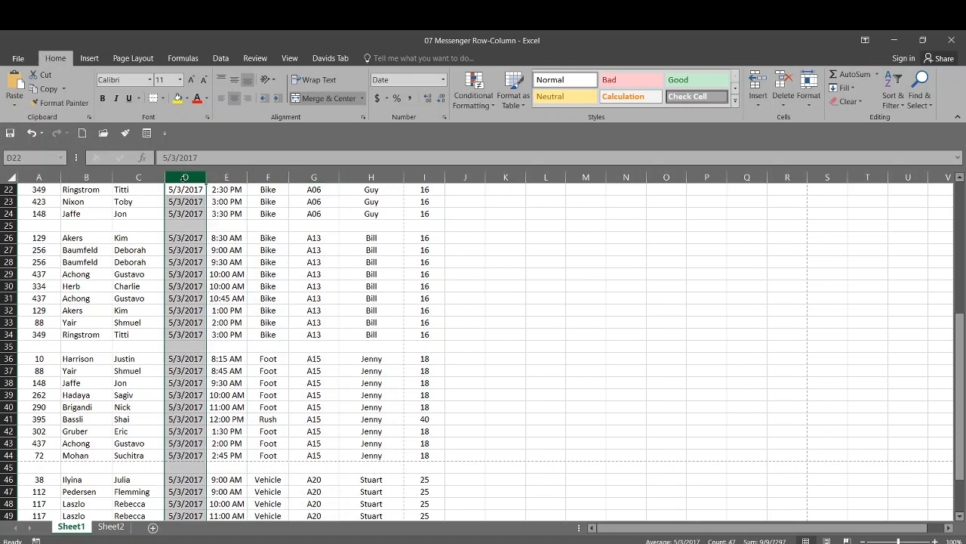
{"action": "left_click", "coordinate": [760, 100]}
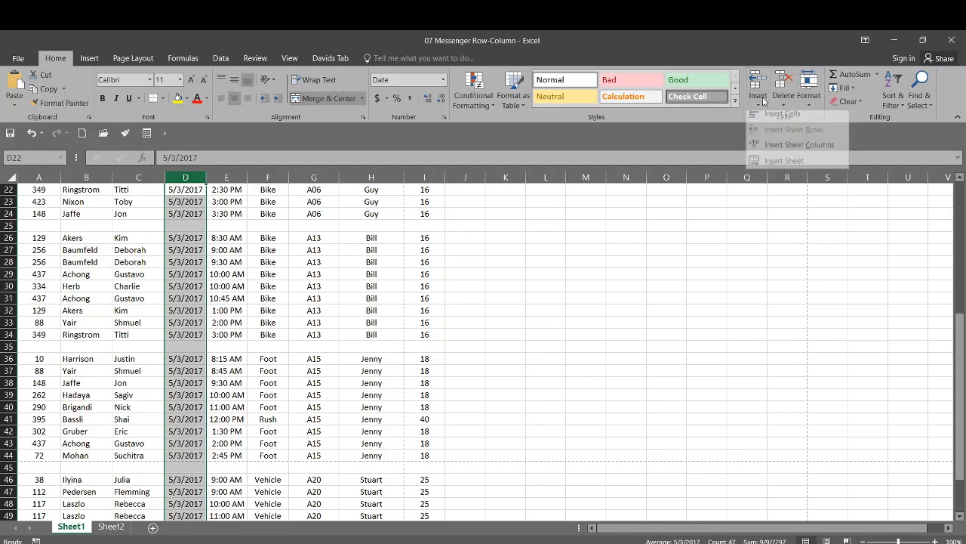
{"action": "left_click", "coordinate": [775, 150]}
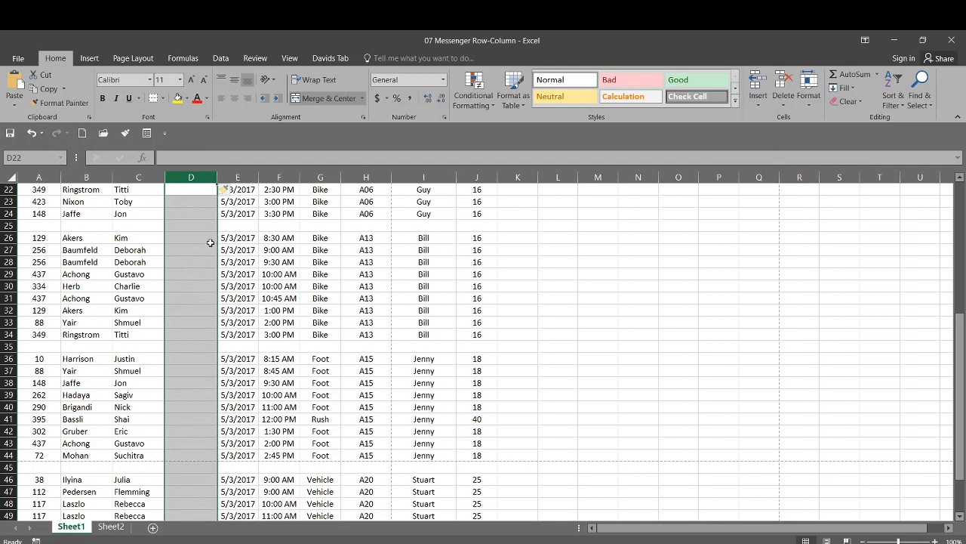
{"action": "left_click", "coordinate": [31, 133]}
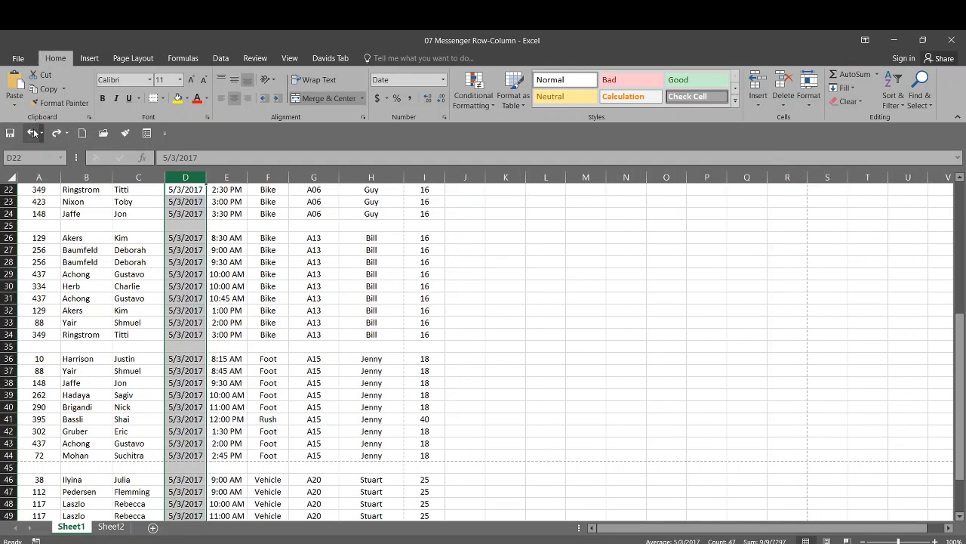
Insert a blank sheet row above the column headings in row 3, below the Downtown Attorney Deliveries subtitle.
{"action": "scroll", "coordinate": [89, 236], "scroll_direction": "up", "scroll_amount": 7}
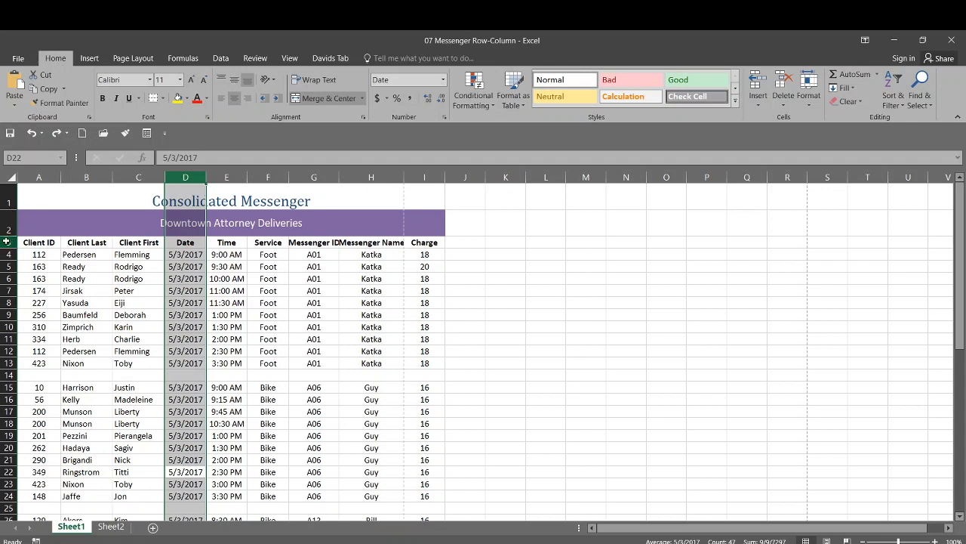
{"action": "left_click", "coordinate": [6, 242]}
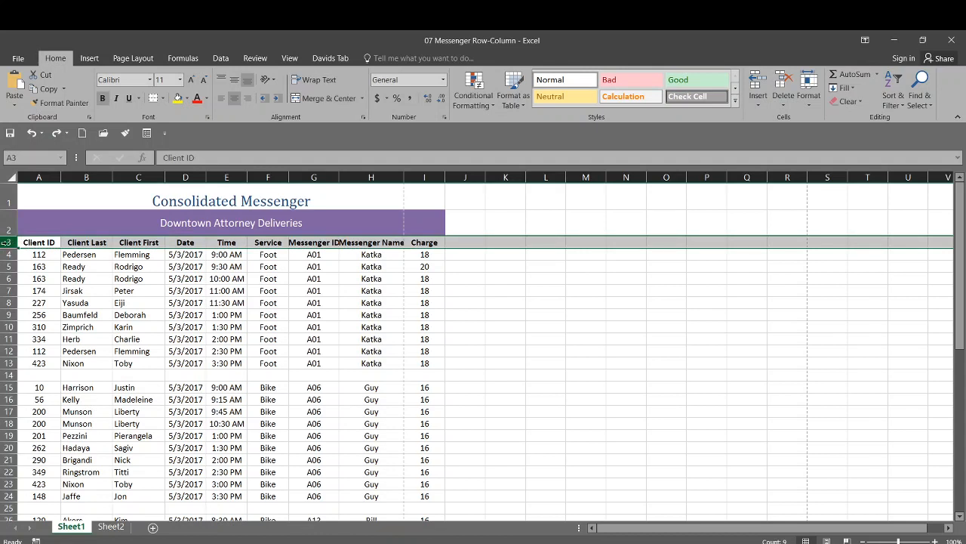
{"action": "left_click", "coordinate": [761, 100]}
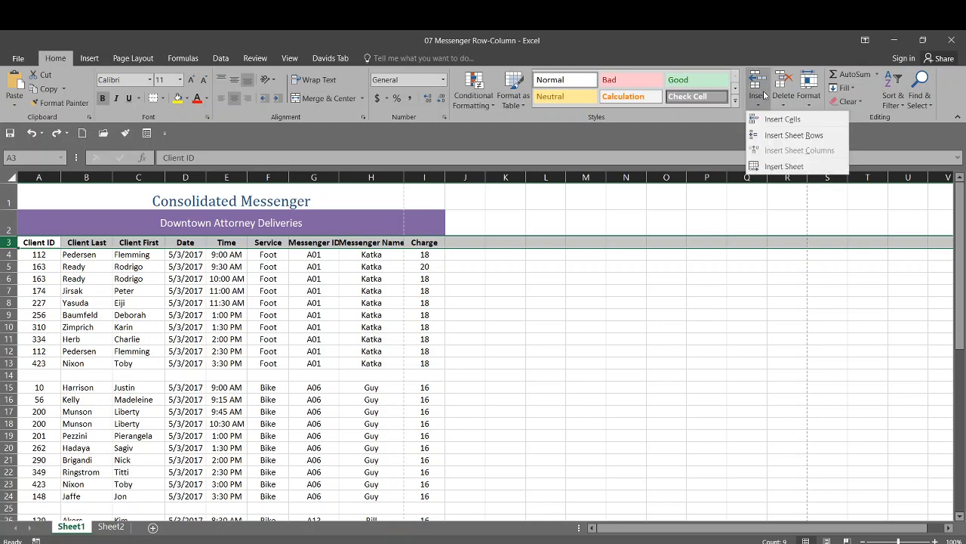
{"action": "left_click", "coordinate": [785, 135]}
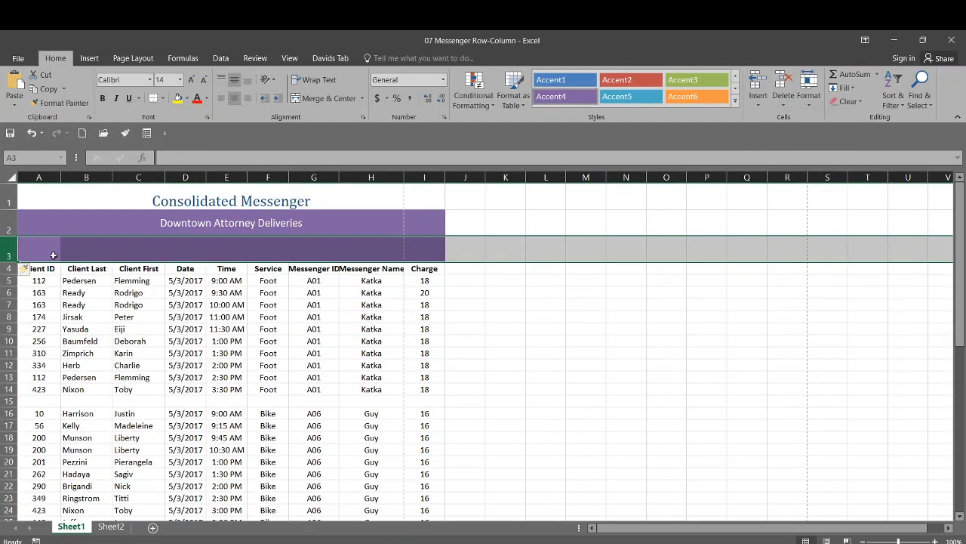
Enter "Zone 1" in cell A3 and merge and center it across A3:I3.
{"action": "left_click", "coordinate": [36, 253]}
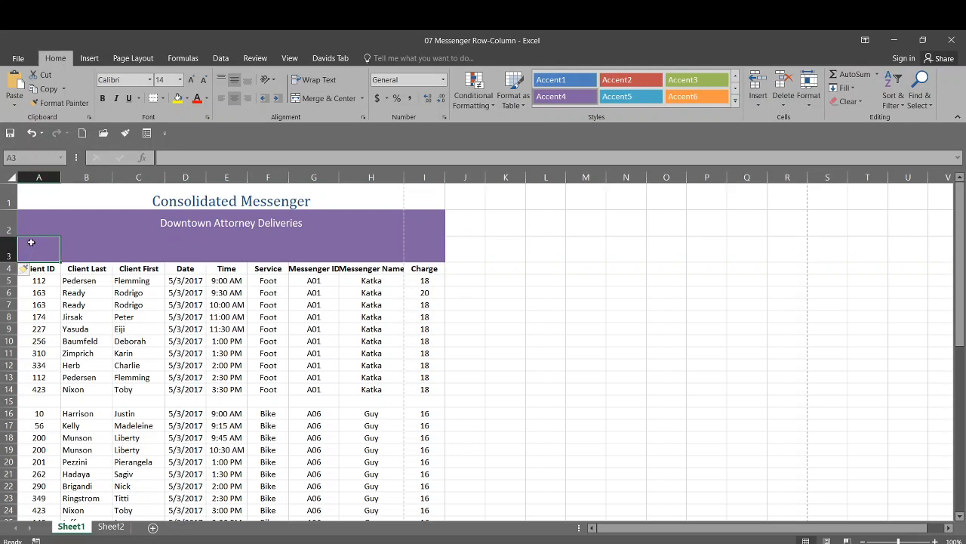
{"action": "type", "text": "Zone"}
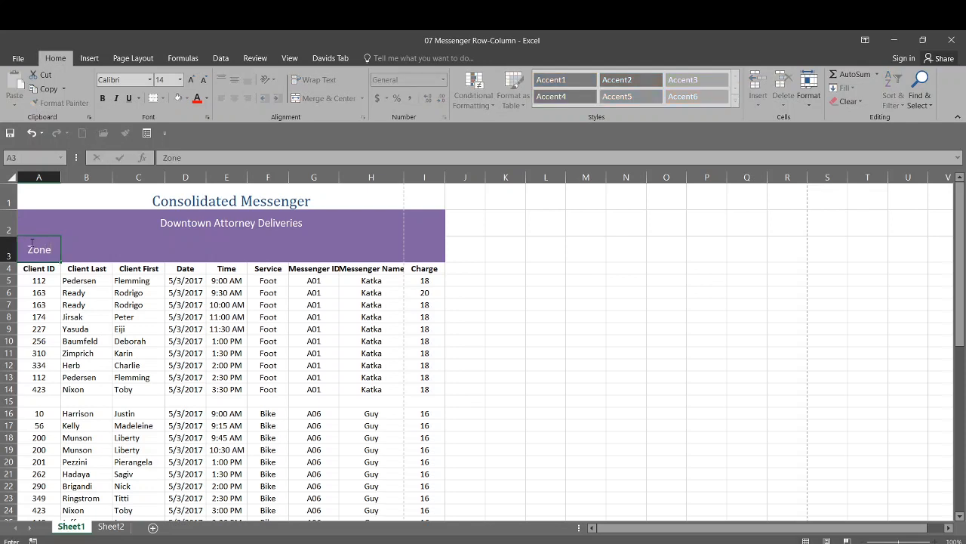
{"action": "type", "text": " 1"}
{"action": "left_click_drag", "start_coordinate": [423, 249], "coordinate": [26, 251]}
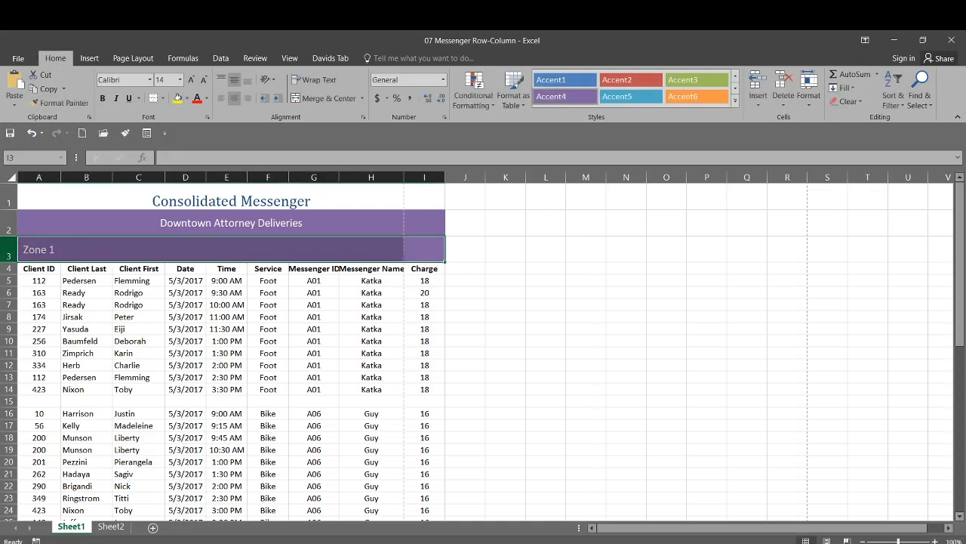
{"action": "left_click", "coordinate": [326, 98]}
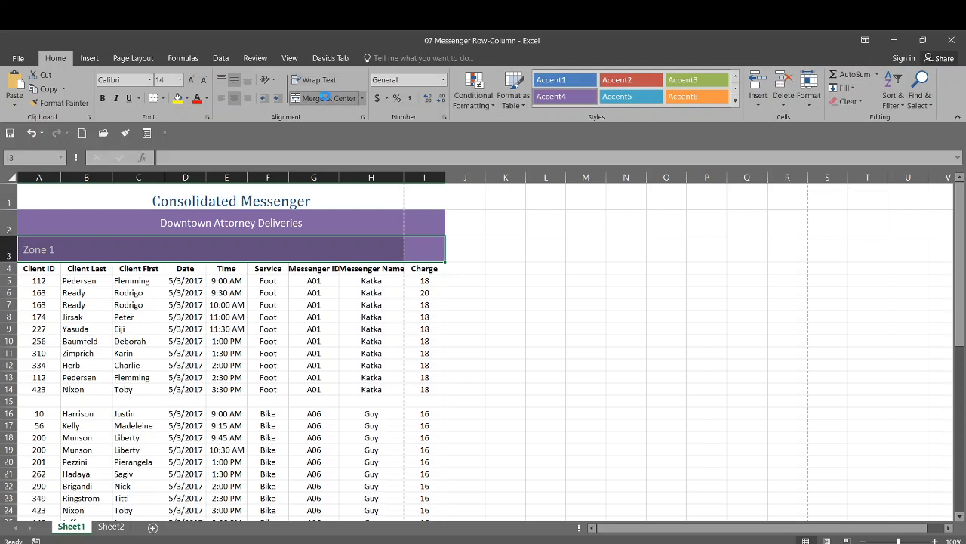